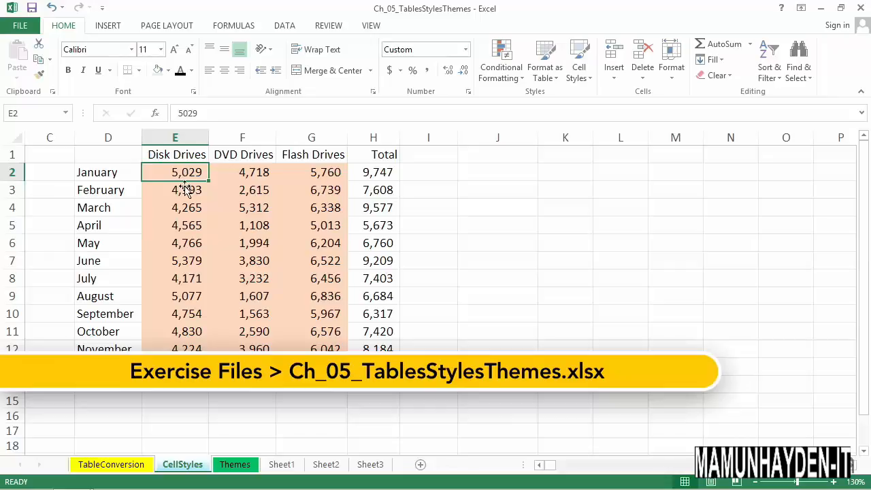
Fill cells E2:G13 with a bright turquoise-green chosen from the standard color palette
mouse_move(188, 176)
left_mouse_down()
mouse_move(287, 266)
mouse_move(303, 368)
left_mouse_up()
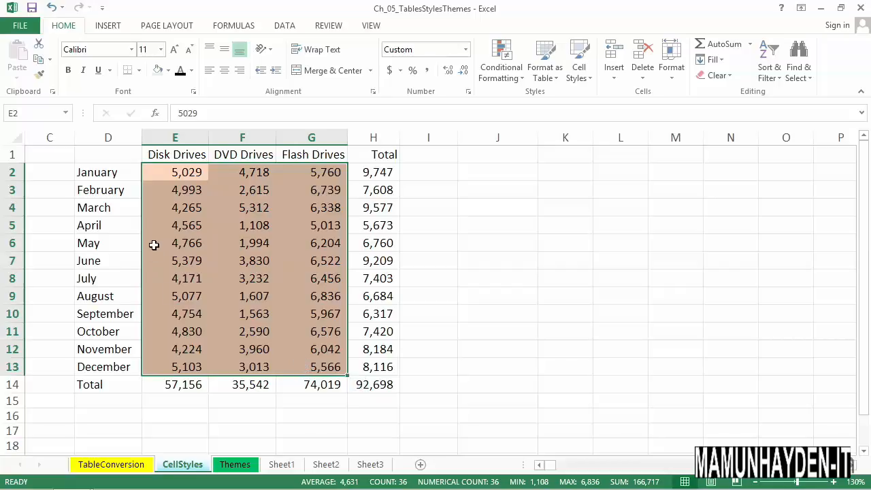
left_click(168, 71)
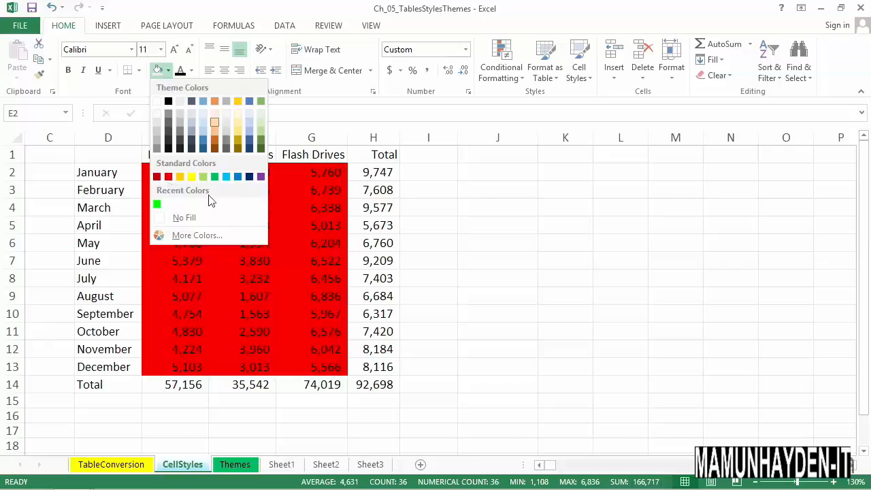
left_click(202, 235)
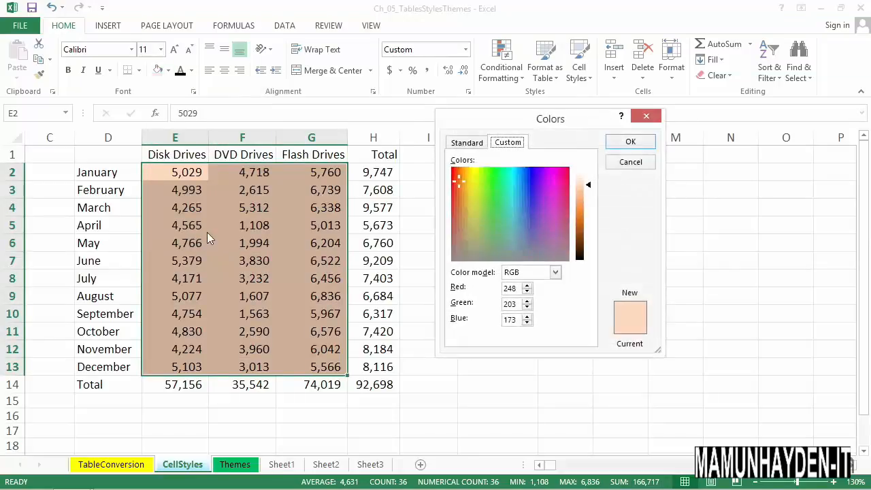
left_click(468, 144)
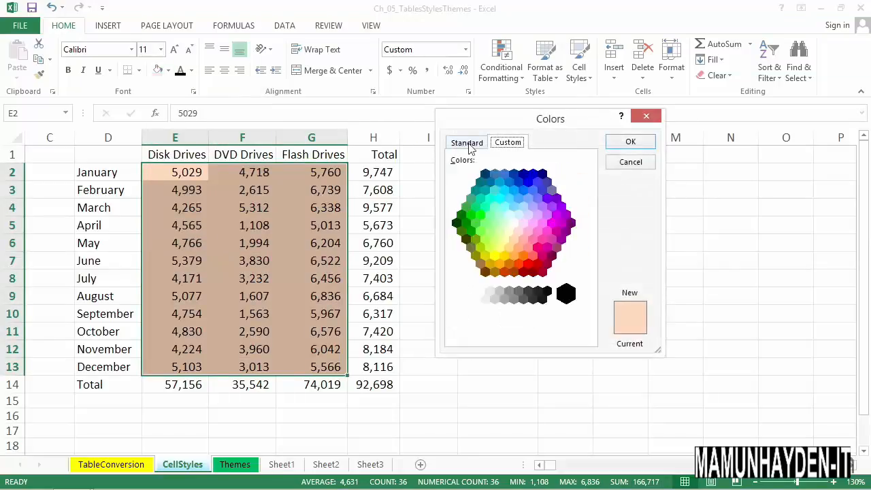
left_click(484, 205)
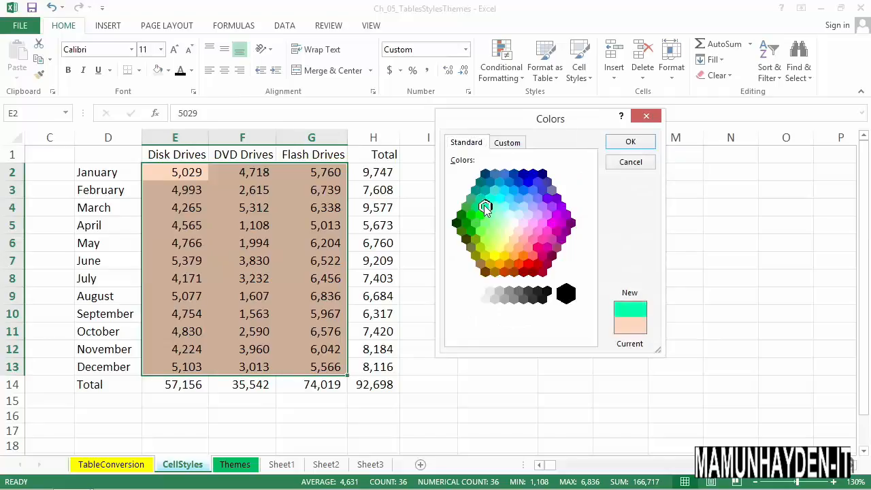
left_click(629, 142)
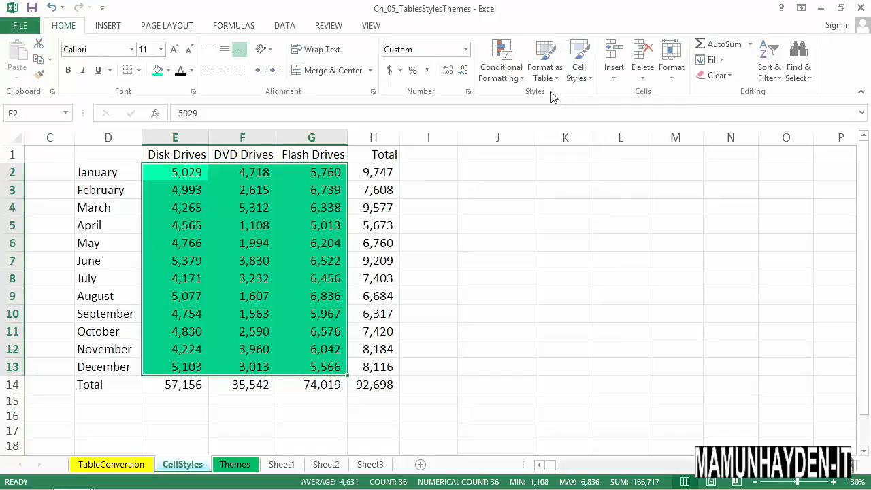
Look over the available cell styles and apply the Facet theme to the workbook
left_click(577, 71)
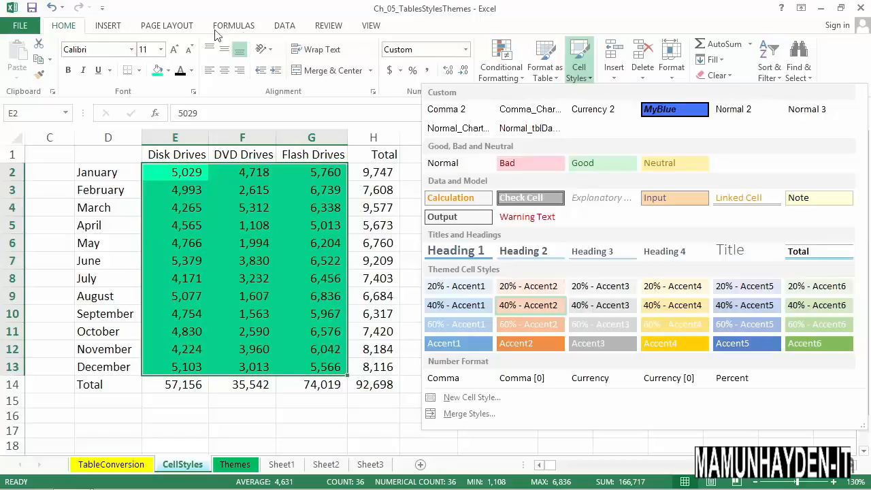
left_click(180, 27)
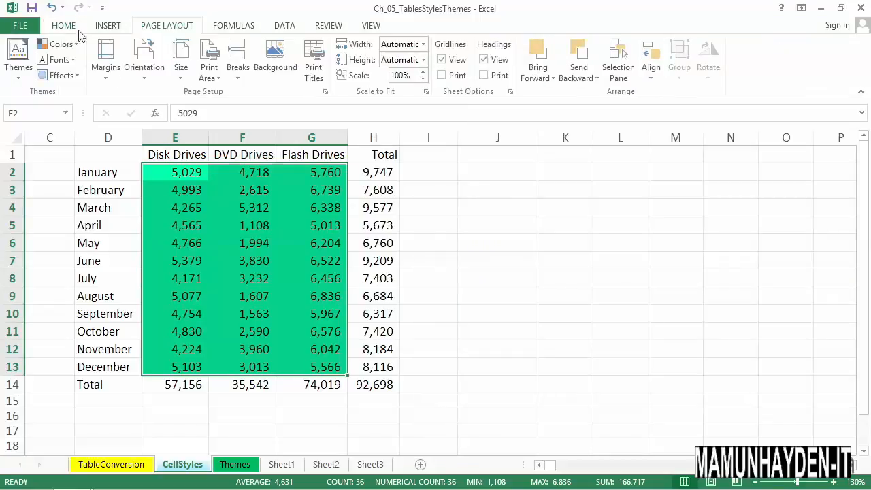
left_click(19, 50)
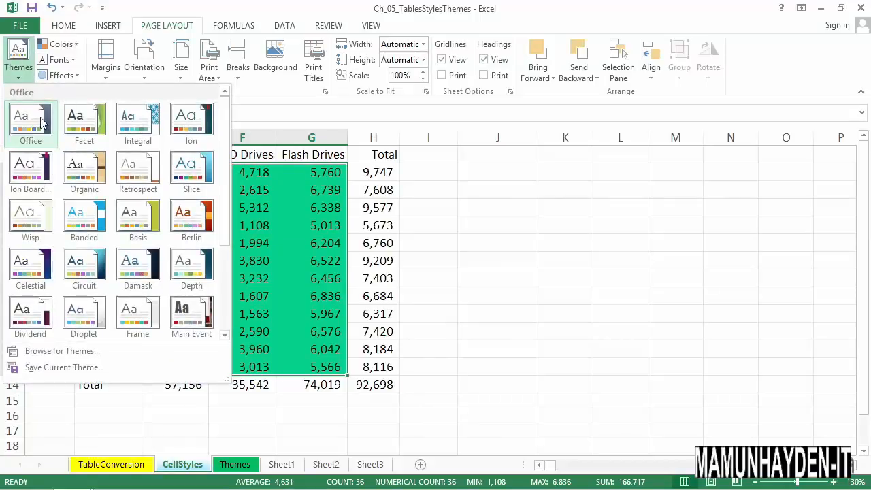
left_click(80, 120)
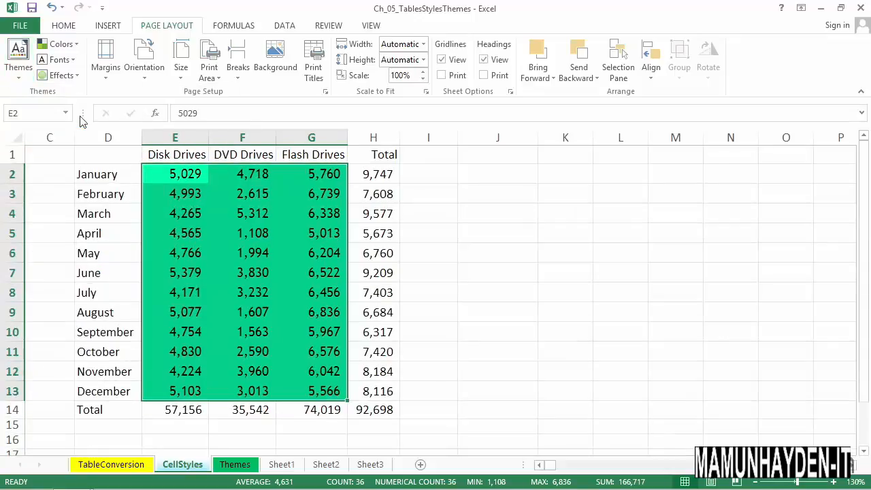
Try the Integral theme on the workbook and replace it with the Berlin theme
left_click(19, 53)
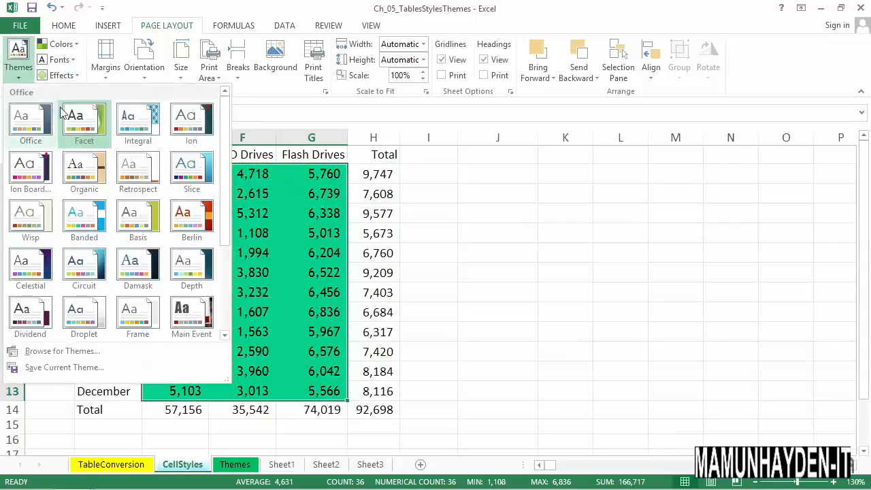
key("Escape")
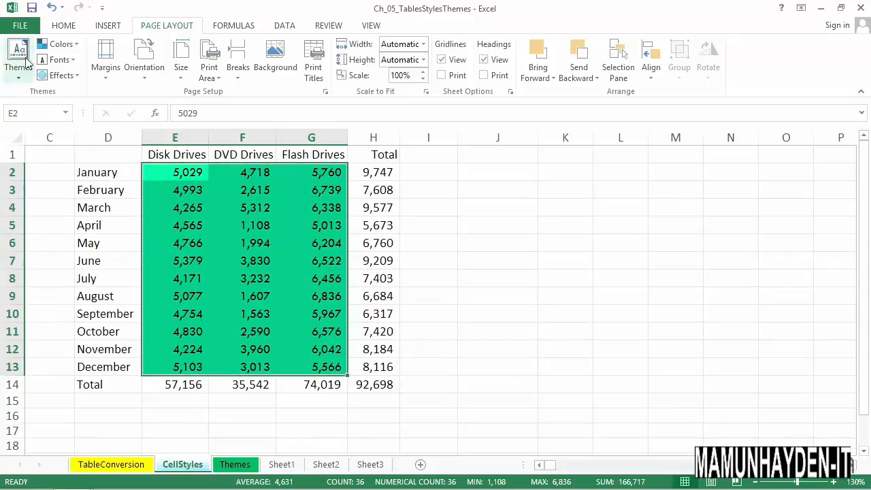
left_click(19, 62)
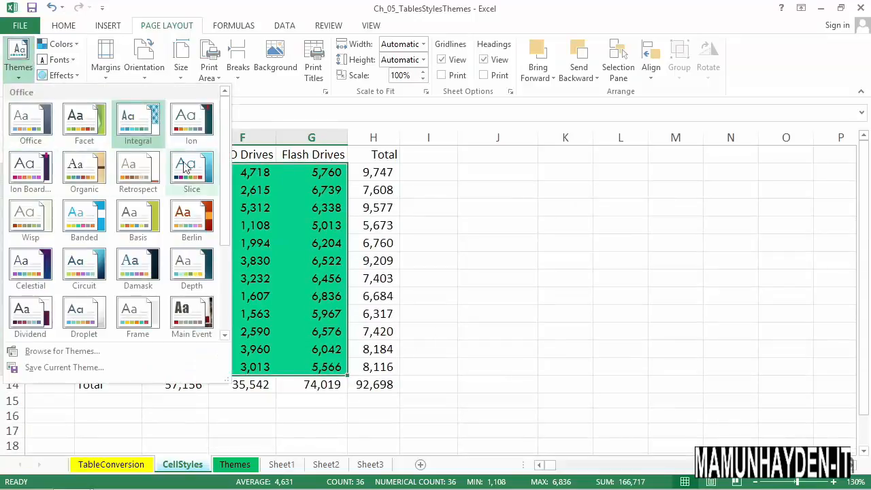
left_click(190, 217)
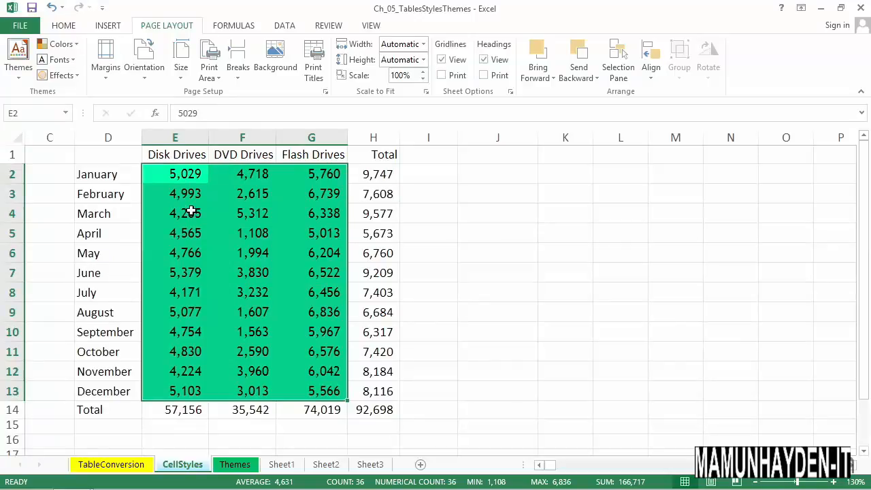
left_click(19, 55)
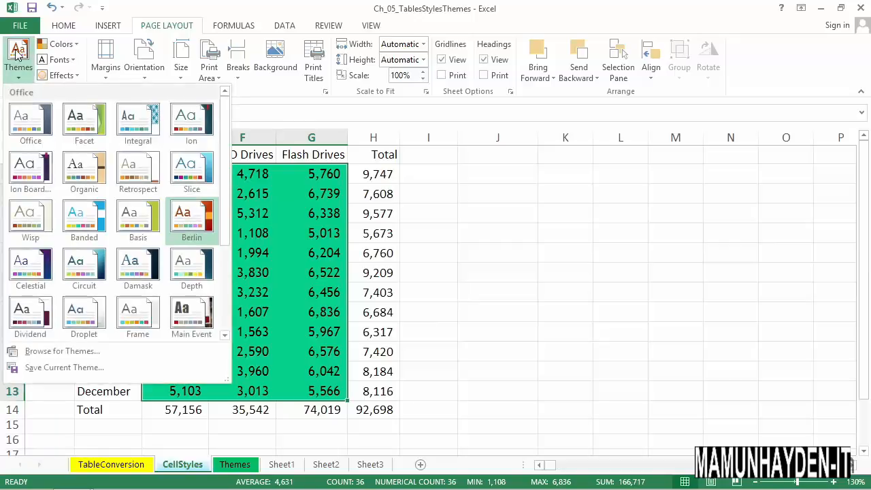
left_click(188, 219)
Apply the Accent5 themed cell style to the monthly sales figures in E2:G13
left_click_drag(188, 174, 329, 393)
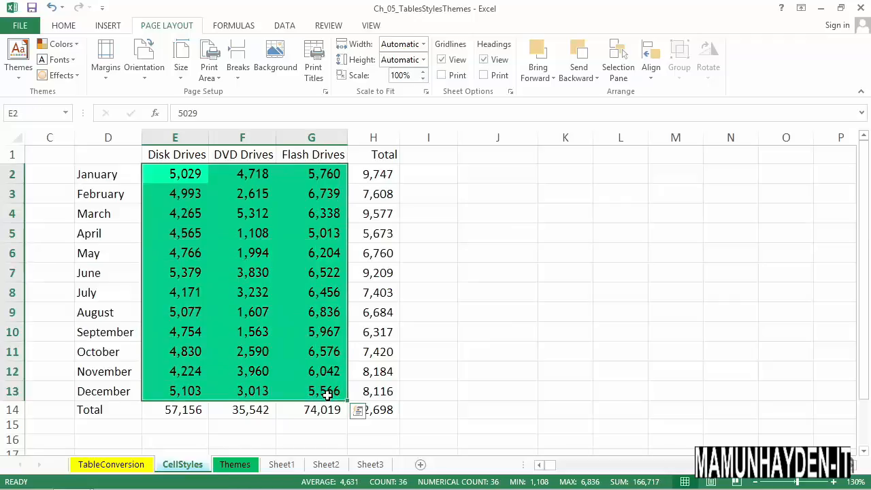
left_click(66, 25)
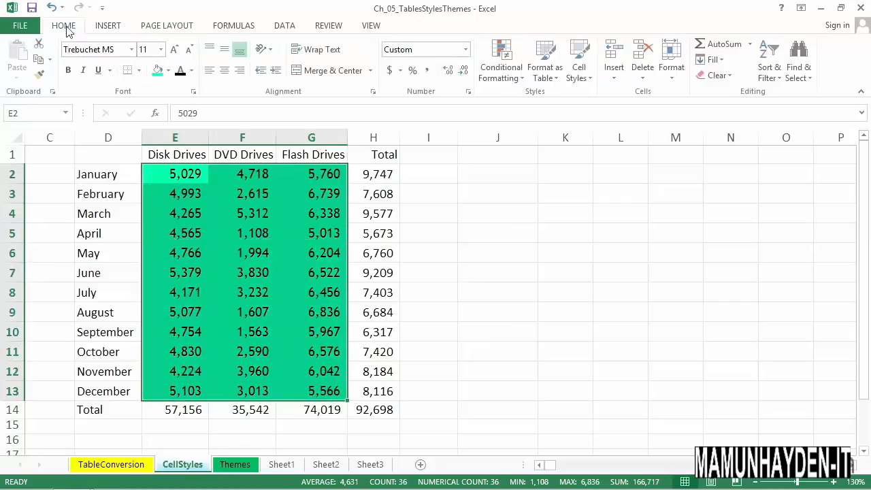
left_click(583, 80)
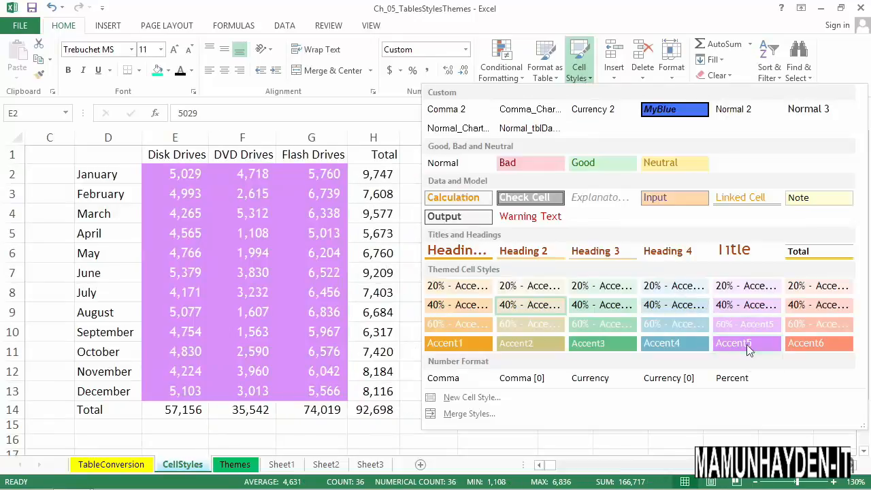
left_click(746, 344)
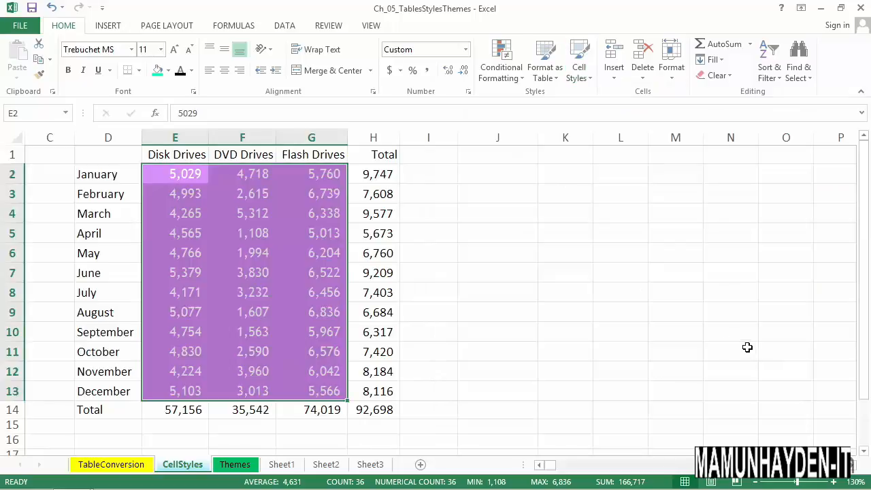
Change the workbook theme to Retrospect
left_click(157, 29)
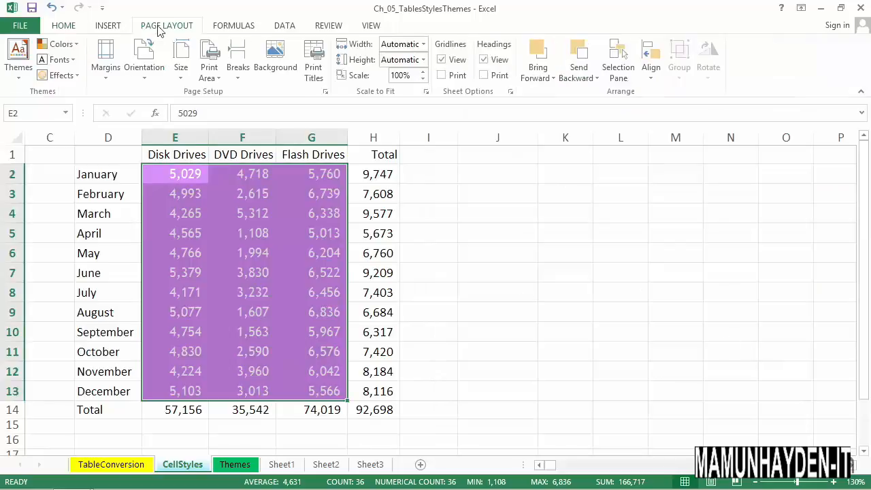
left_click(19, 58)
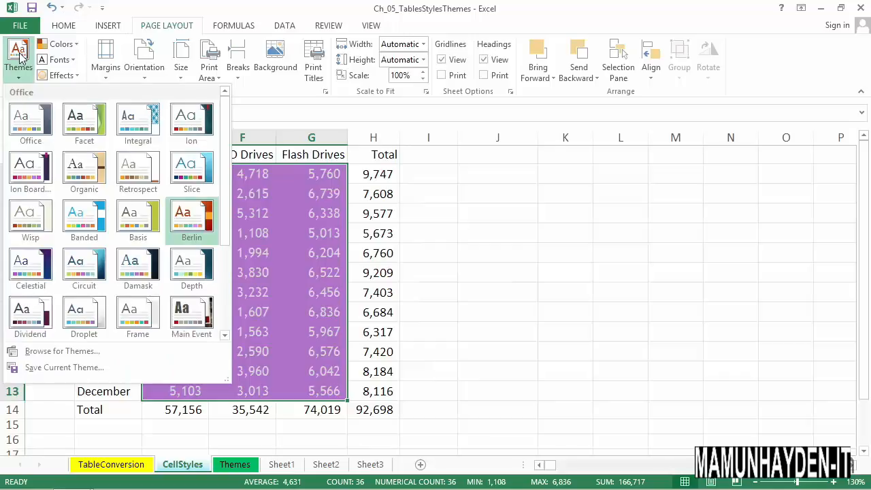
left_click(131, 170)
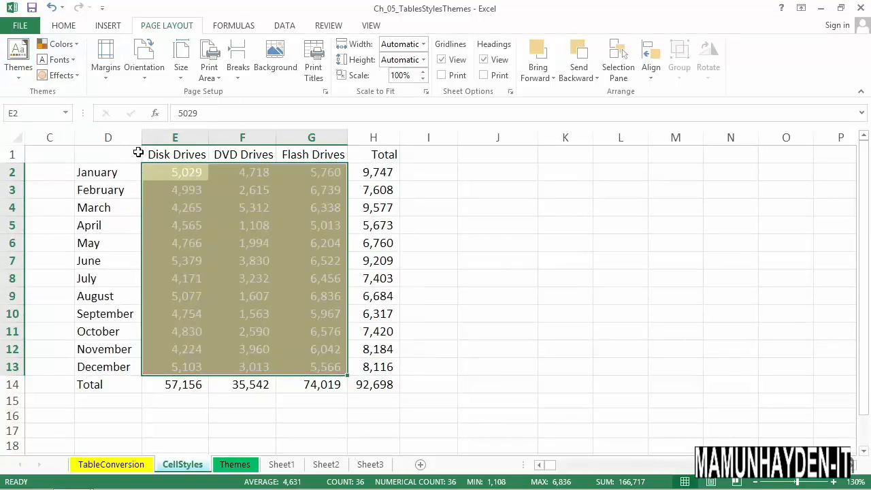
Widen column C to more than twice its width and apply the Circuit theme with E2:G13 selected
left_click_drag(80, 145, 141, 143)
left_click_drag(233, 179, 396, 371)
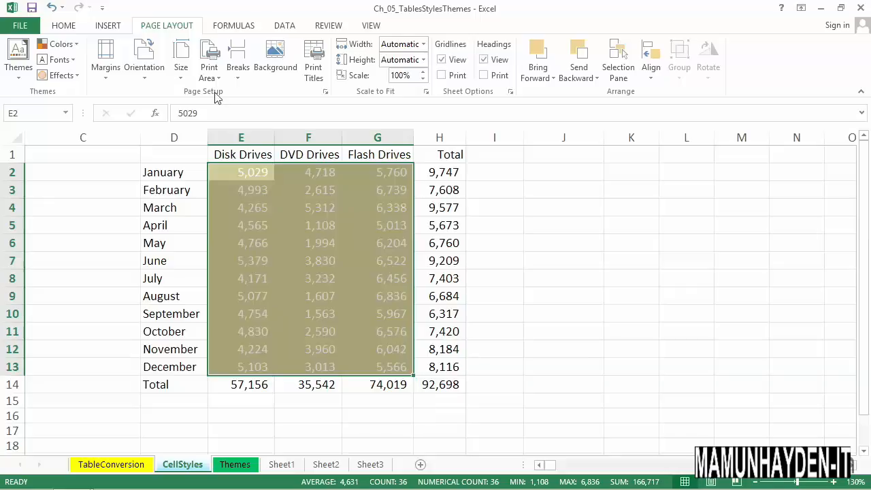
left_click(19, 55)
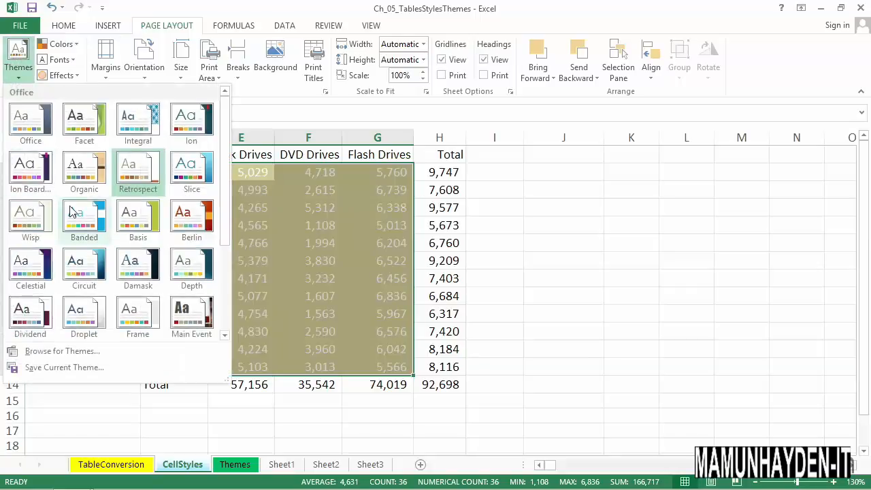
left_click(81, 264)
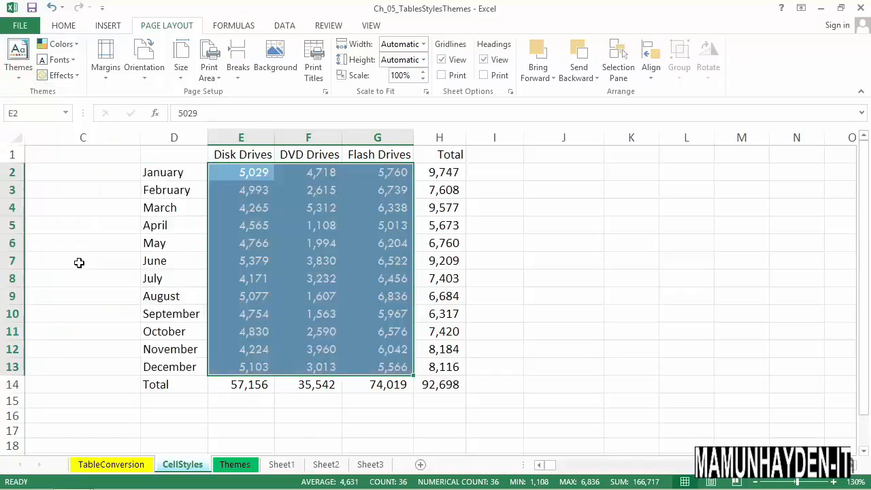
Apply the Accent4 cell style to E2:G13 and set the theme colors to Median
left_click(66, 30)
left_click(578, 62)
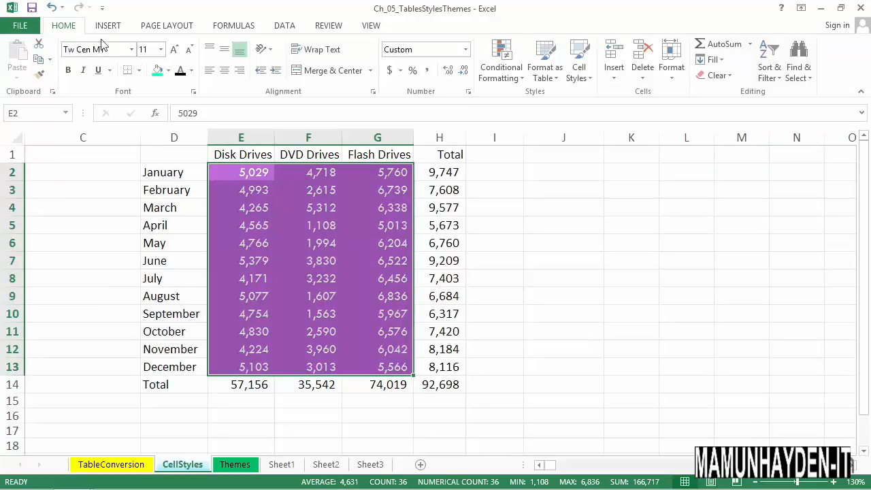
left_click(168, 26)
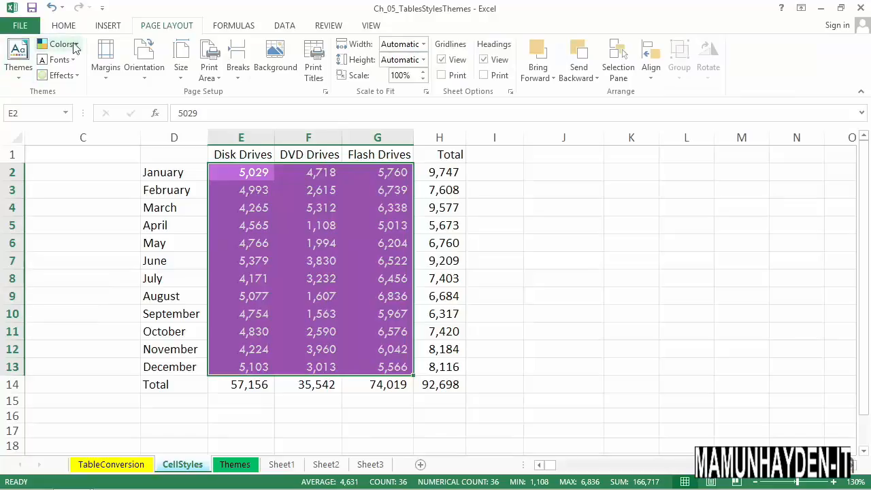
left_click(75, 46)
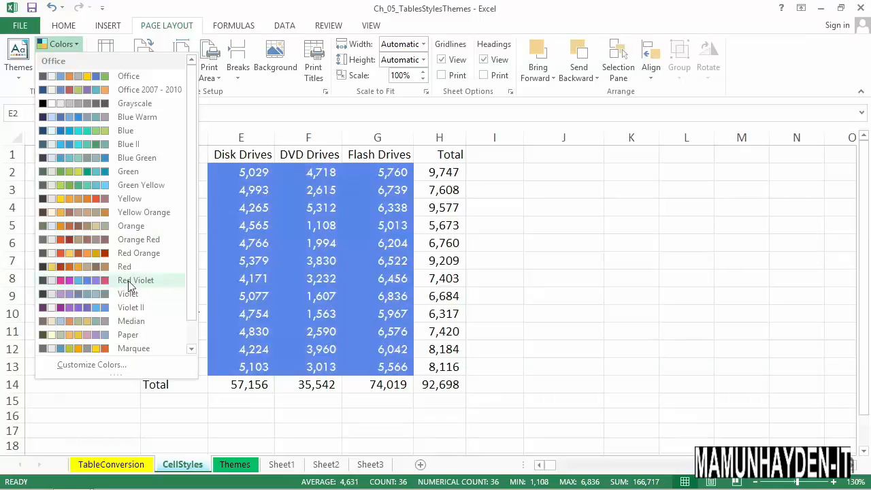
left_click(131, 322)
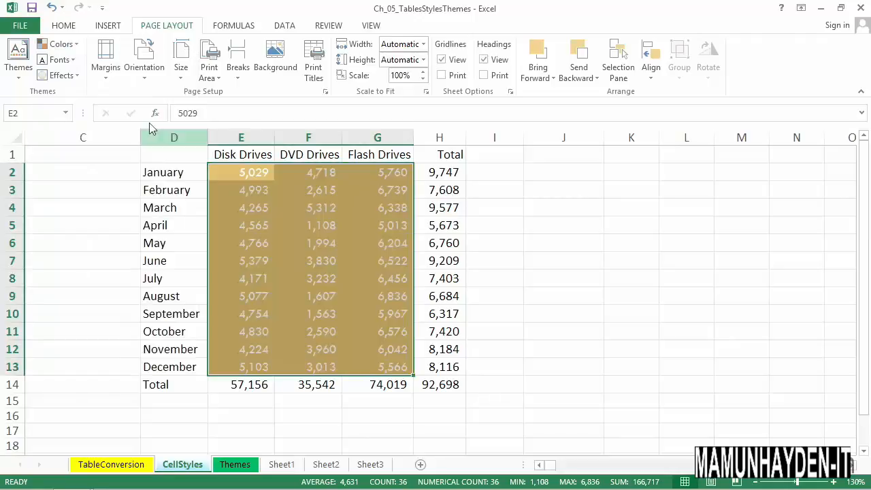
Review how the themed cell styles look with the Median color set
left_click(63, 26)
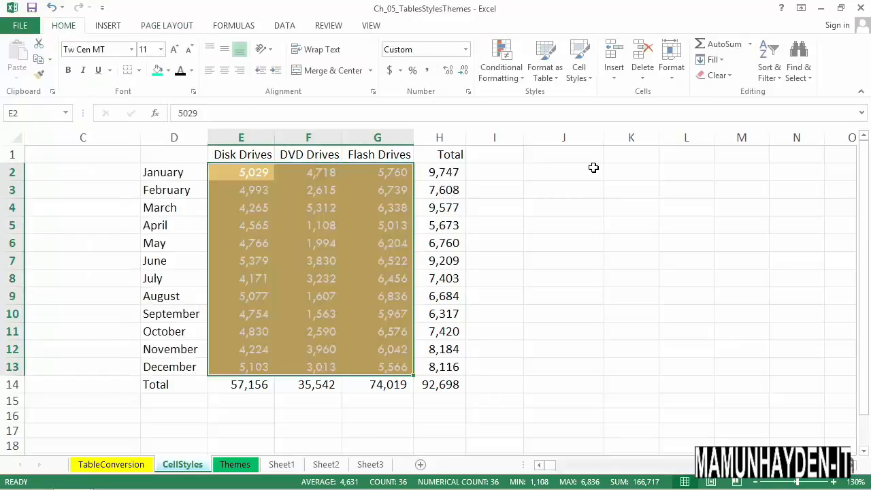
left_click(579, 64)
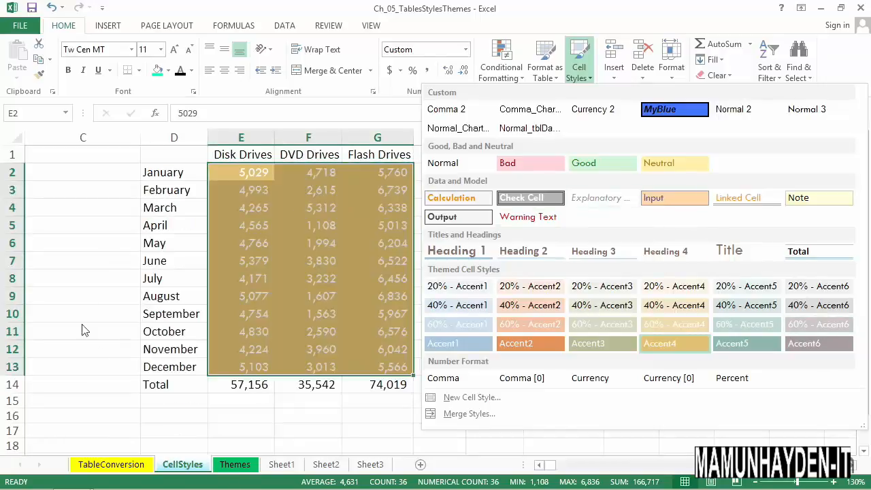
left_click(237, 469)
Switch to the Themes sheet and apply the Office theme to the workbook
left_click(235, 469)
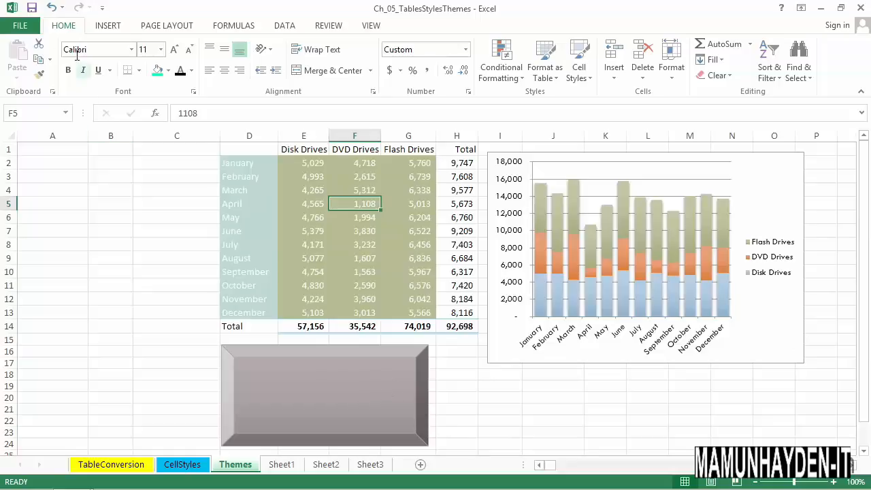
left_click(161, 30)
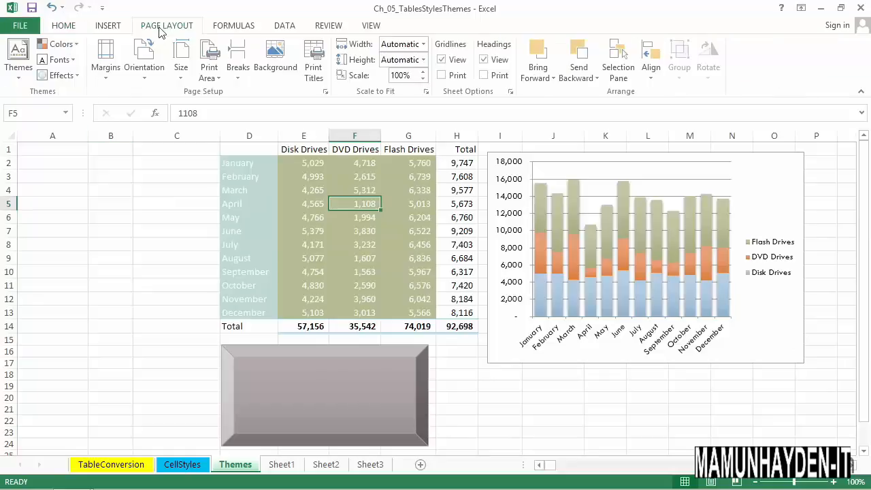
left_click(19, 60)
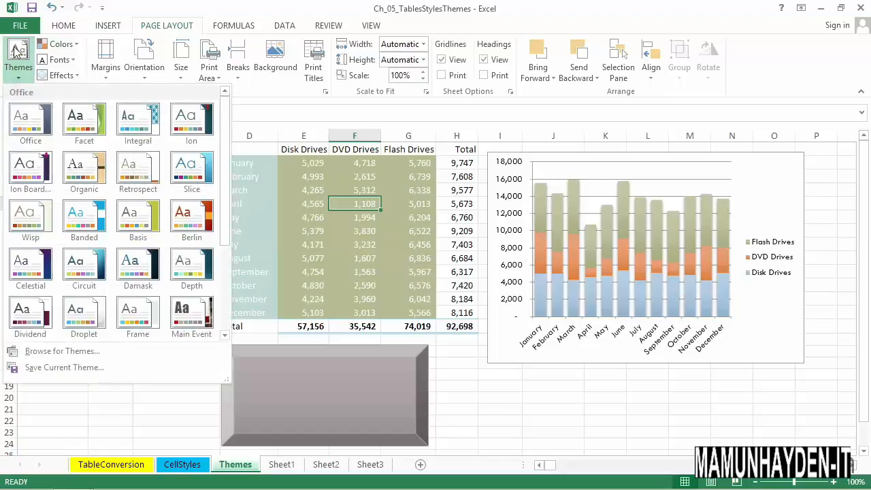
left_click(24, 116)
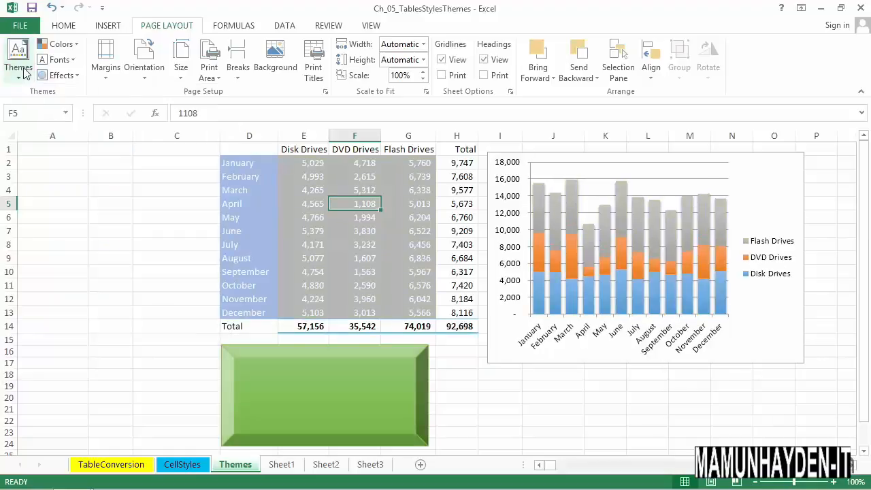
Apply the Facet theme to the workbook and replace it with the Integral theme
left_click(24, 72)
left_click(87, 121)
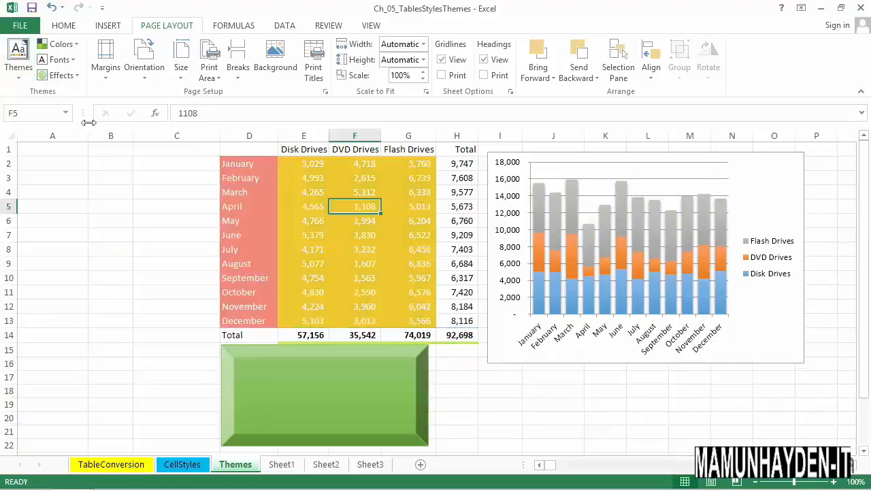
left_click(19, 60)
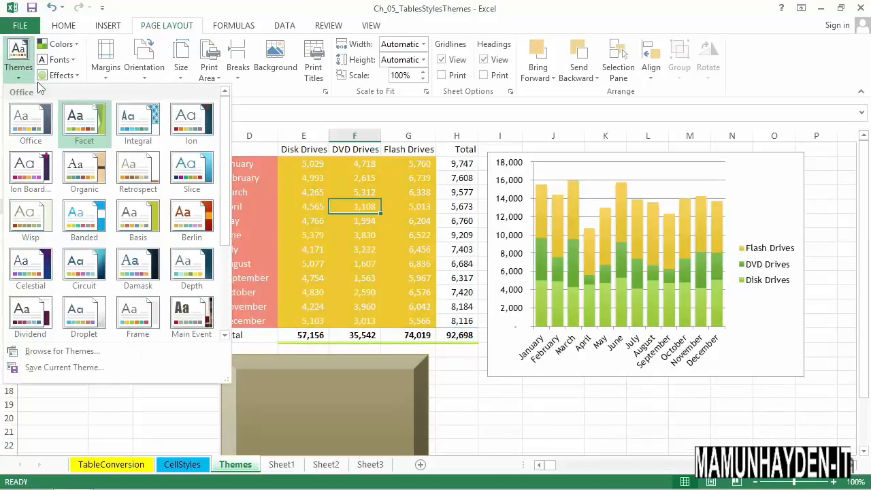
left_click(142, 128)
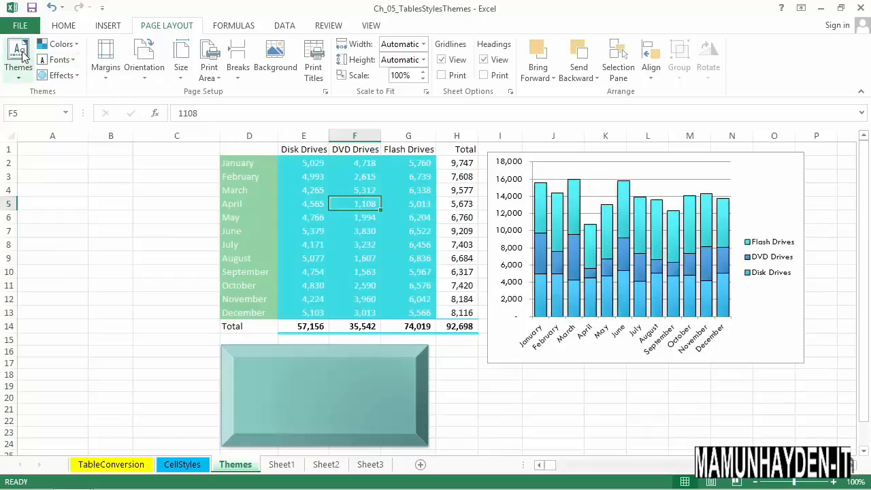
Apply the Ion theme to the workbook and replace it with the Slice theme
left_click(24, 57)
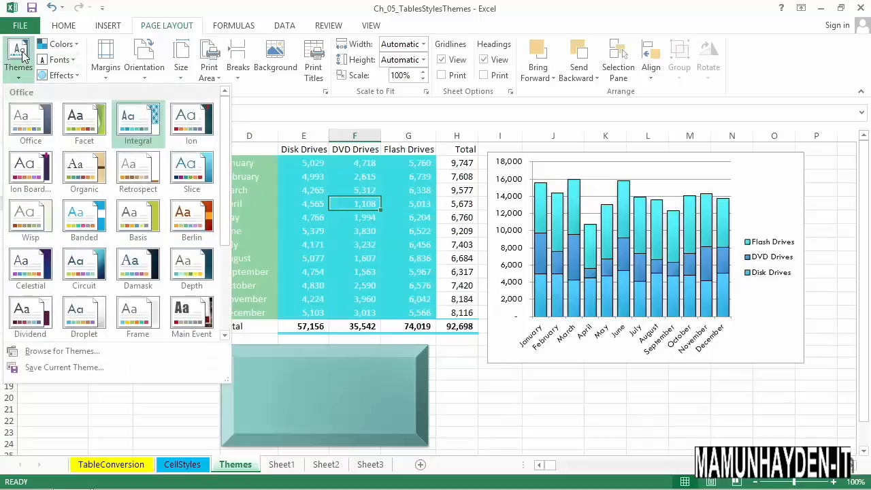
left_click(182, 129)
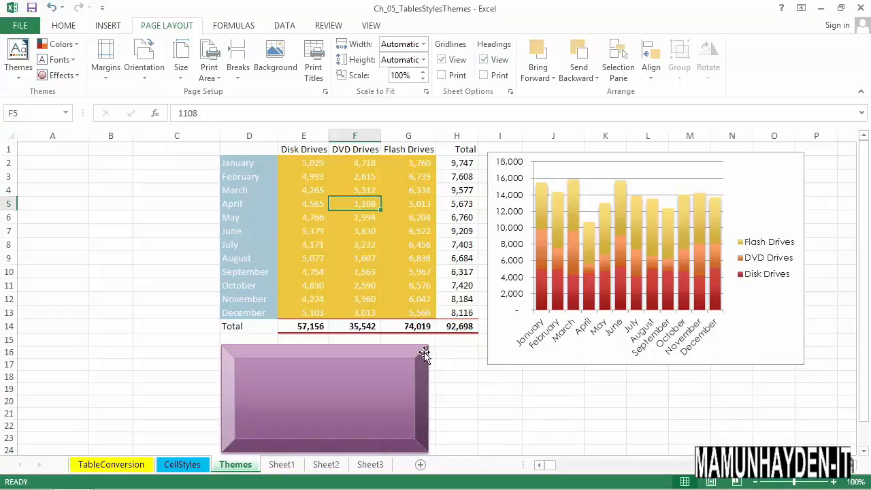
left_click(18, 51)
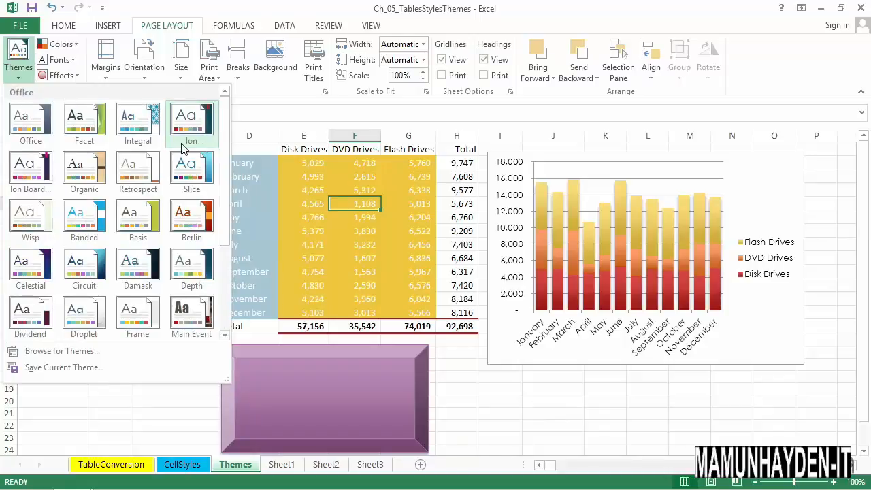
left_click(187, 164)
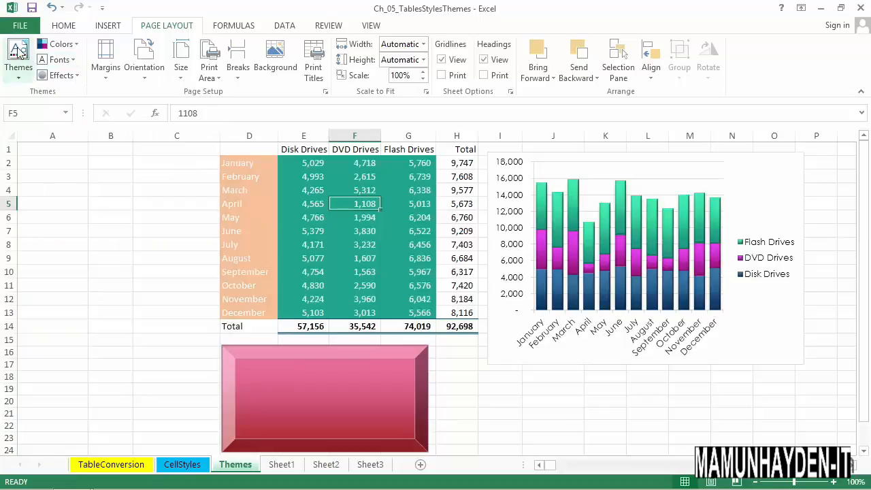
Try the Banded theme on the workbook and replace it with the Damask theme
left_click(19, 49)
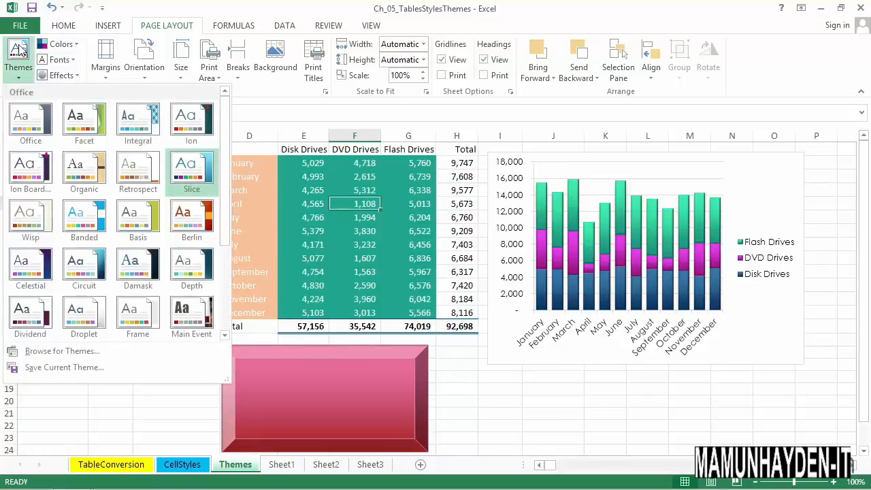
left_click(85, 215)
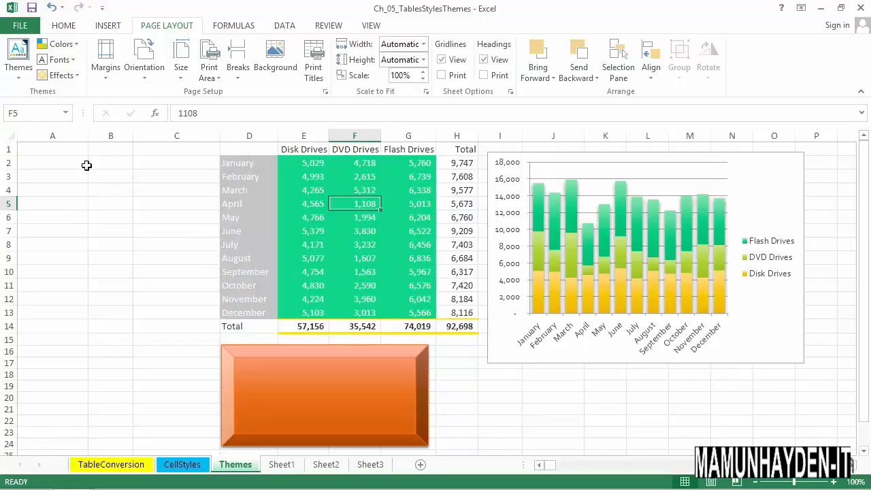
left_click(20, 55)
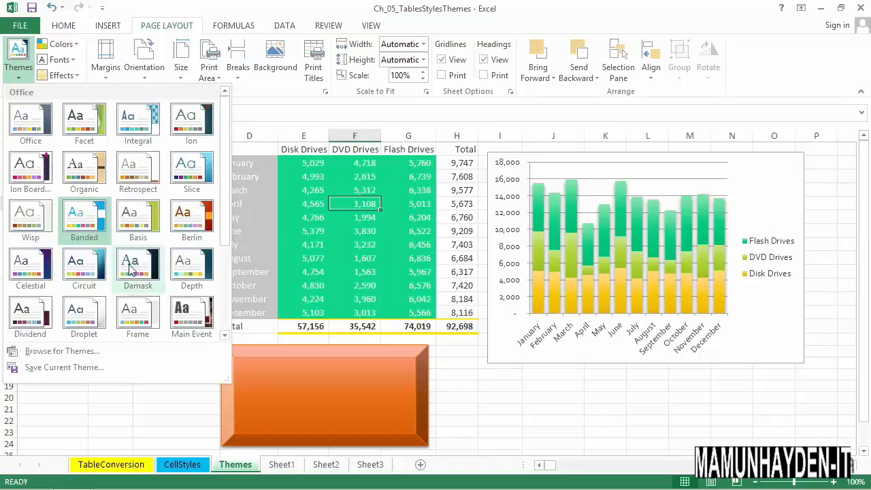
key("Escape")
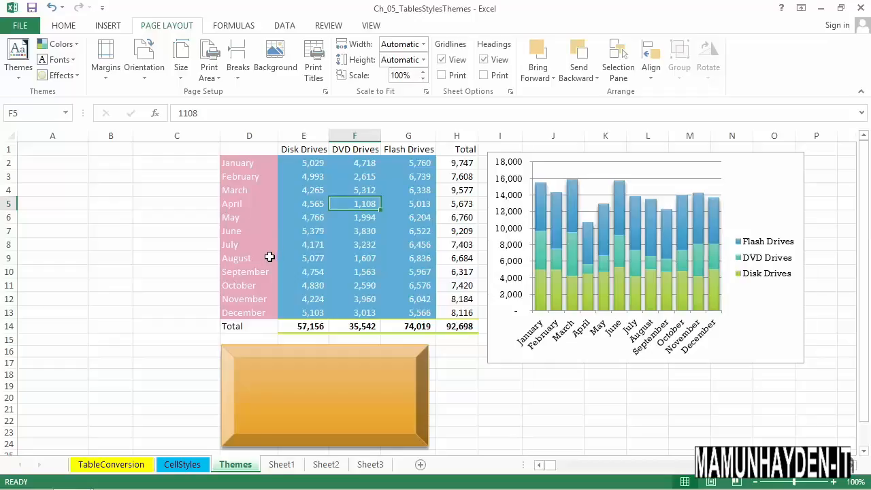
Apply the Accent5 cell style to the month names in D2:D13
left_click(268, 166)
left_click_drag(265, 183, 266, 316)
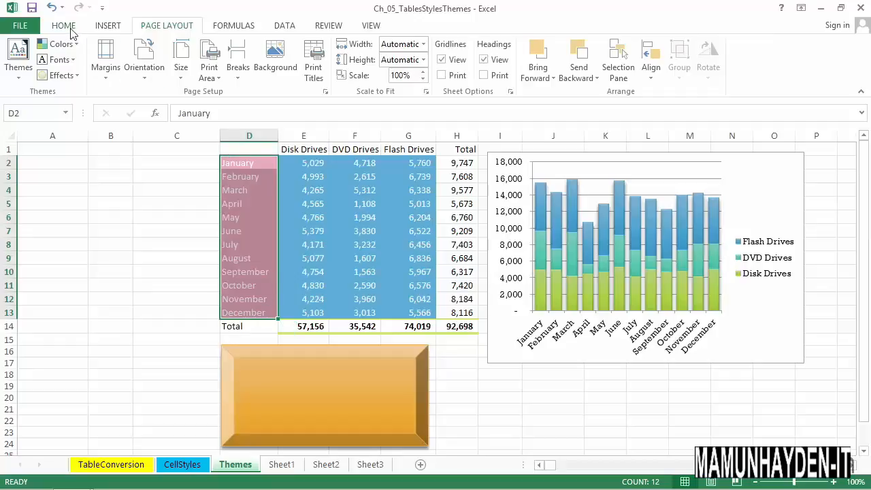
left_click(70, 29)
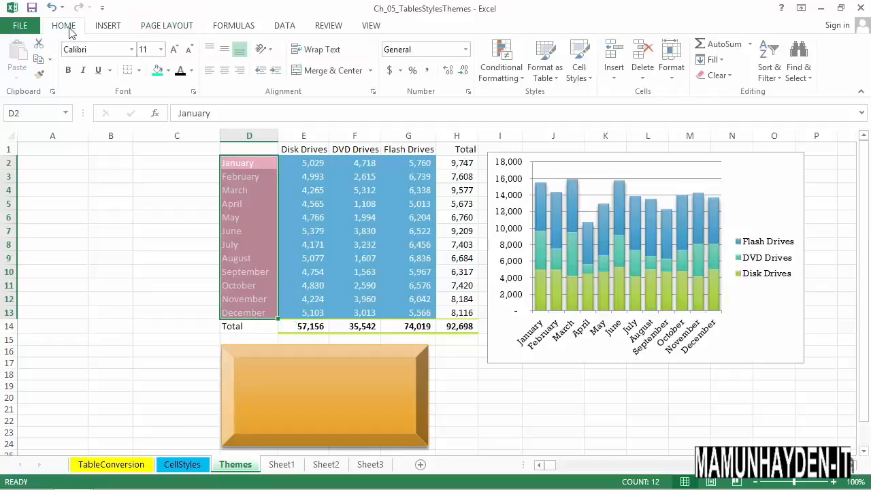
left_click(579, 72)
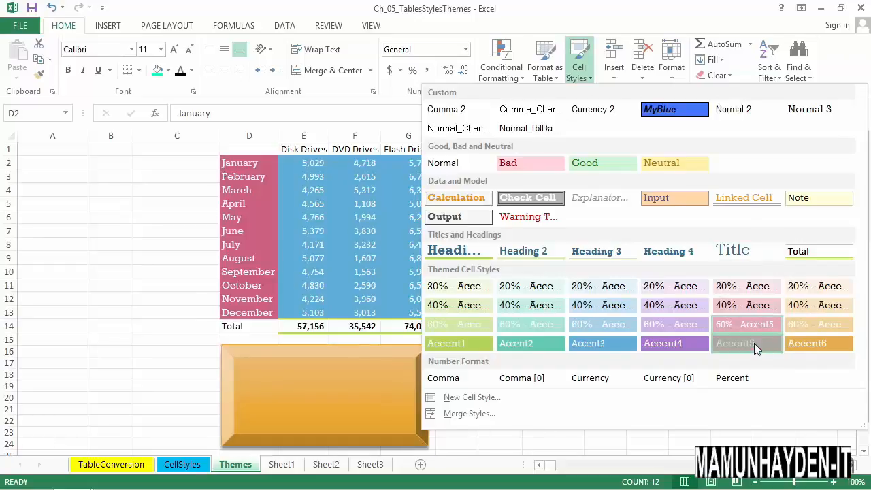
left_click(754, 345)
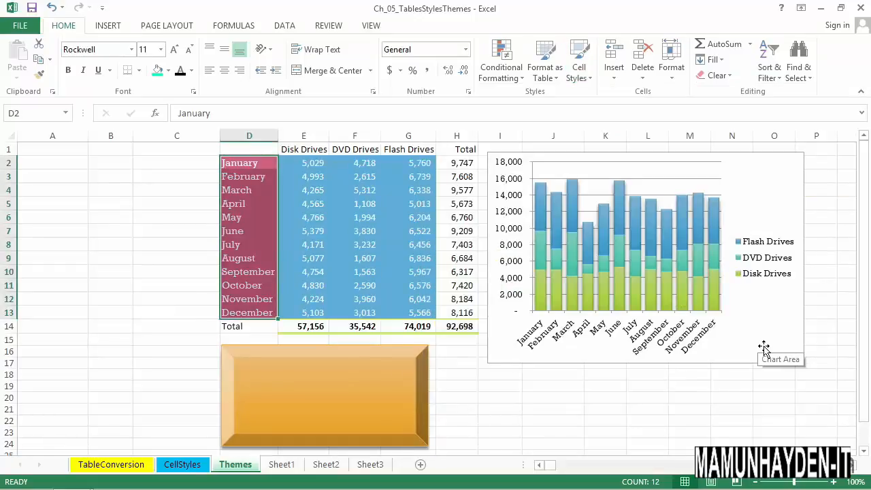